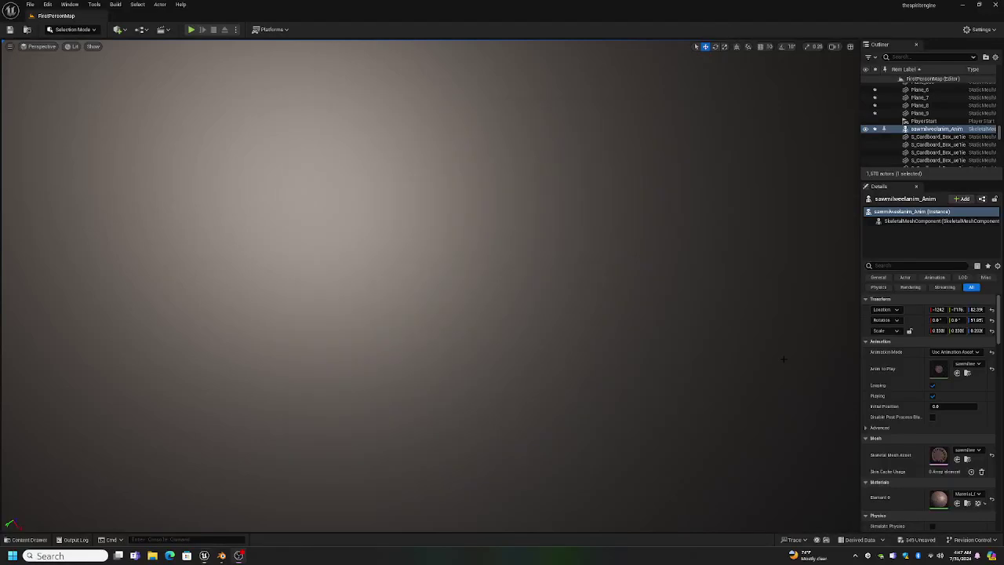
Step: Start the first-person play session and back away to view the building wall and sky
key(alt+p)
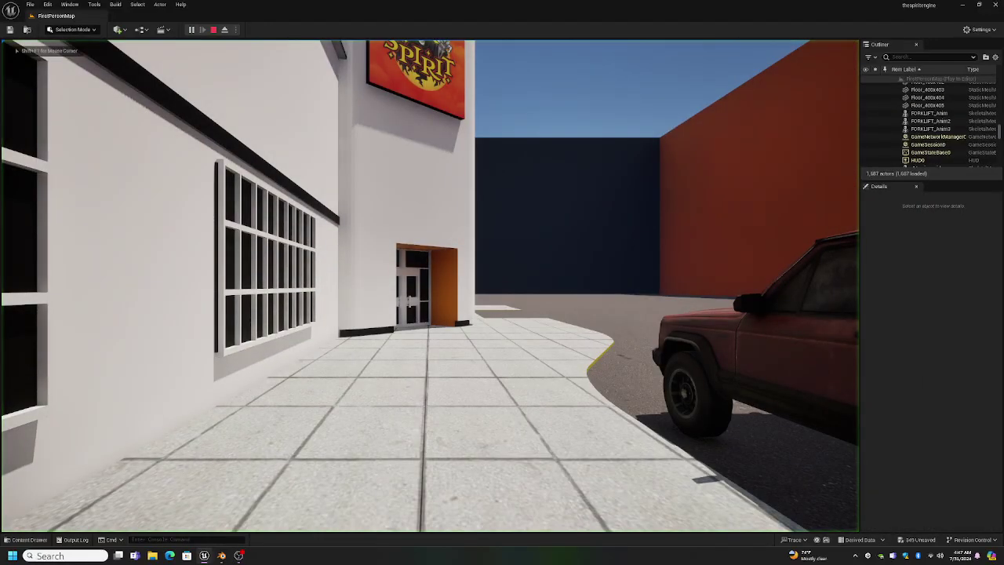
key(s)
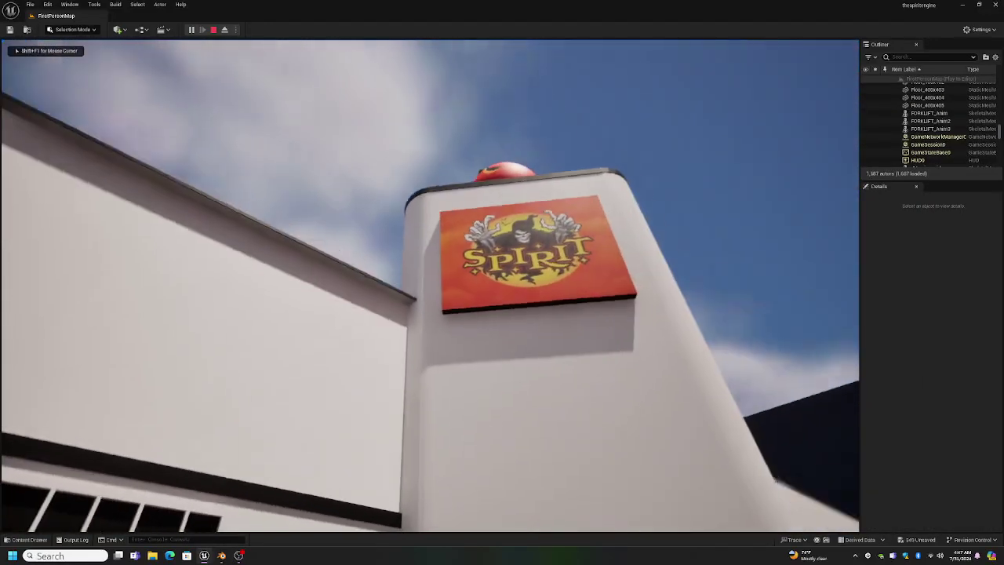
key(s)
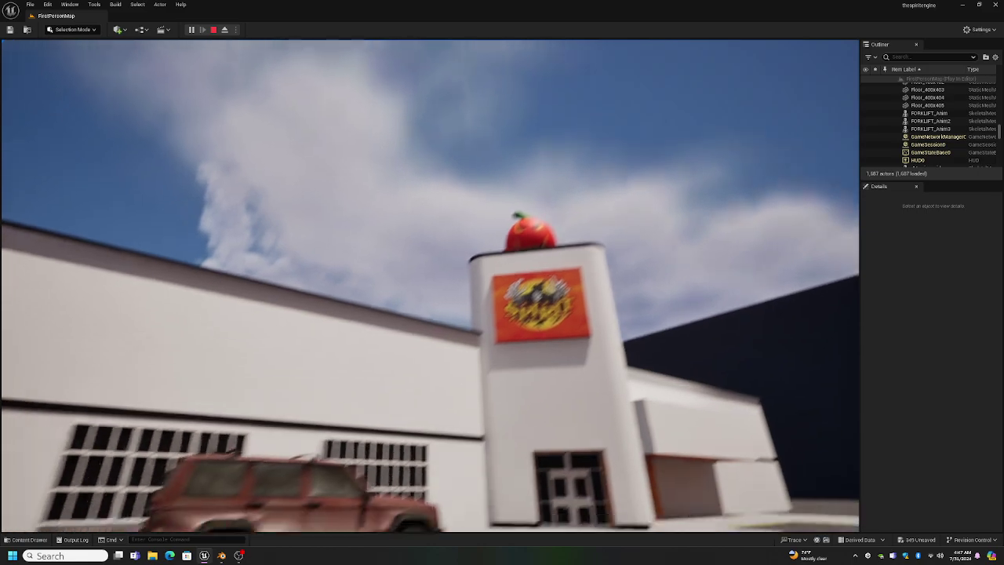
Step: Walk toward the red SUV, then along the building and past it toward the tower
key(w)
key(w)
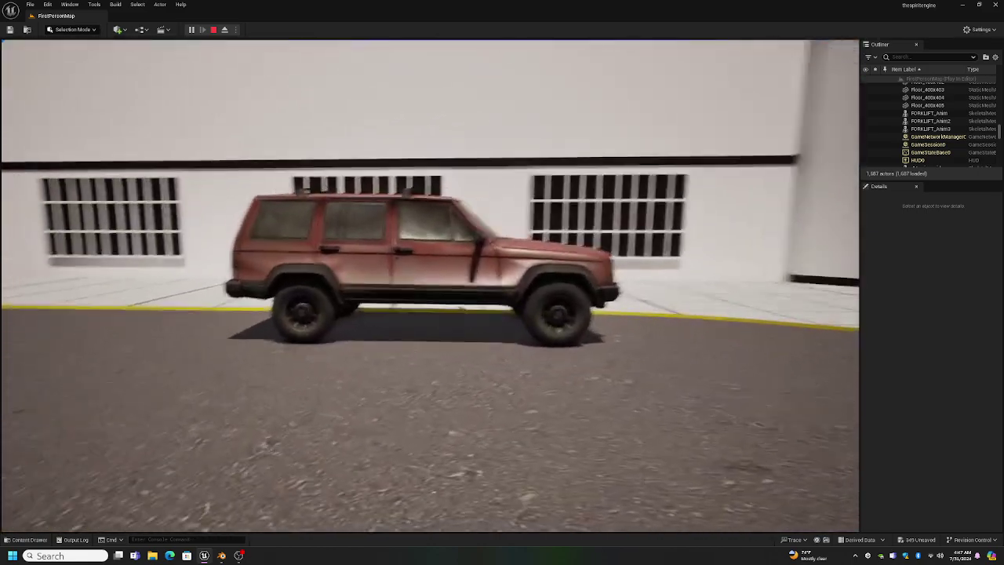
key(s)
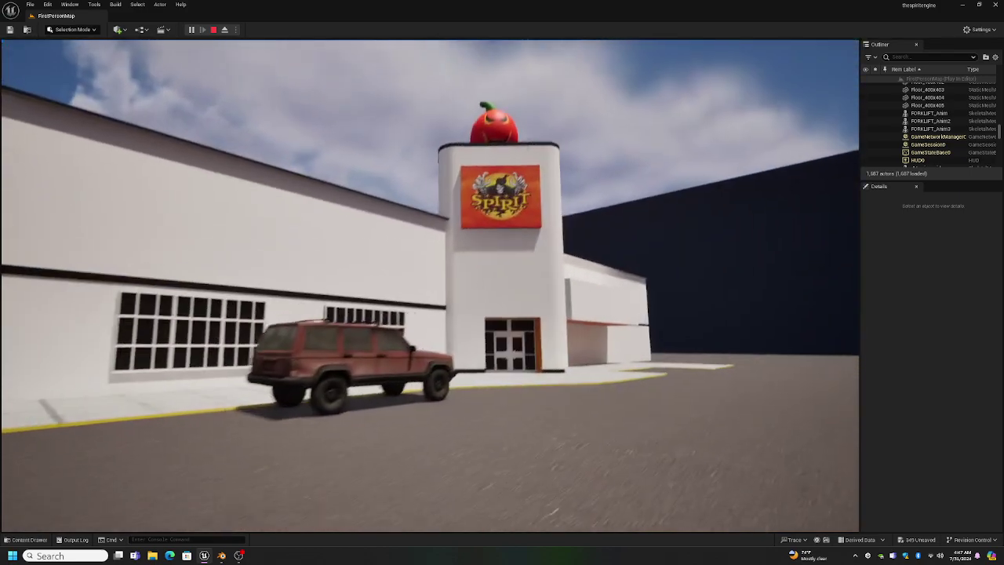
key(d)
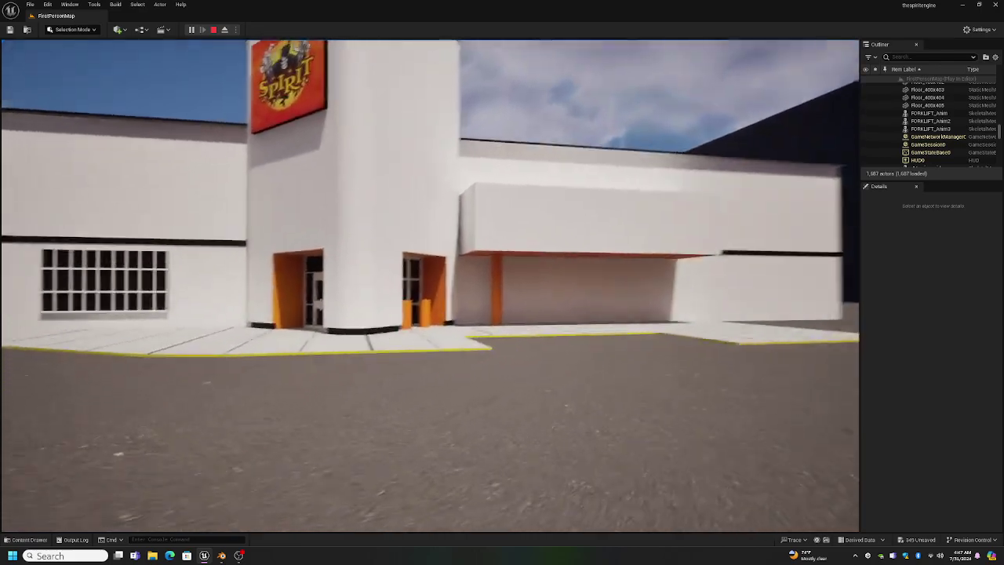
Step: Walk up to the Spirit-signed tower and through the orange-framed doorway to the welcome poster
key(w)
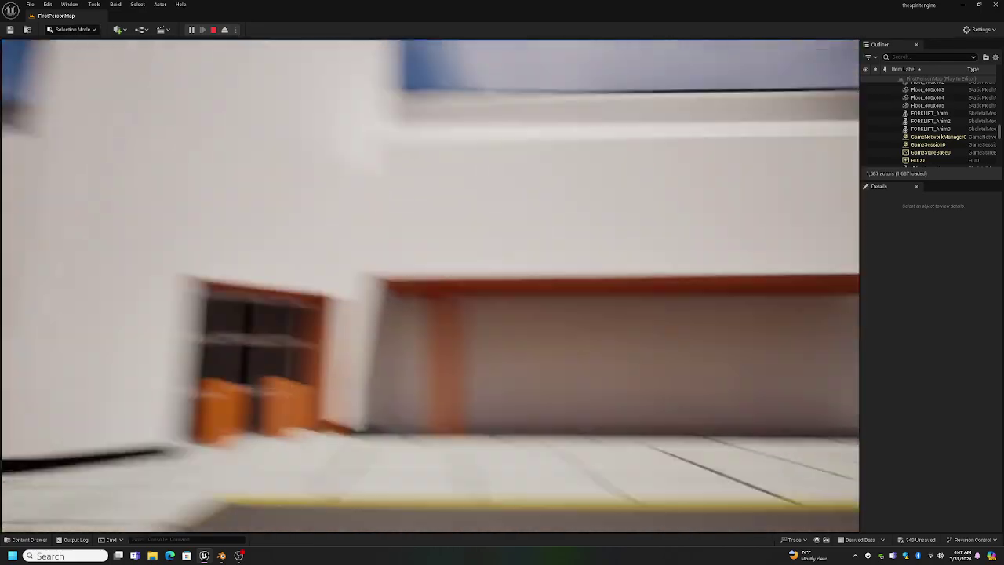
key(s)
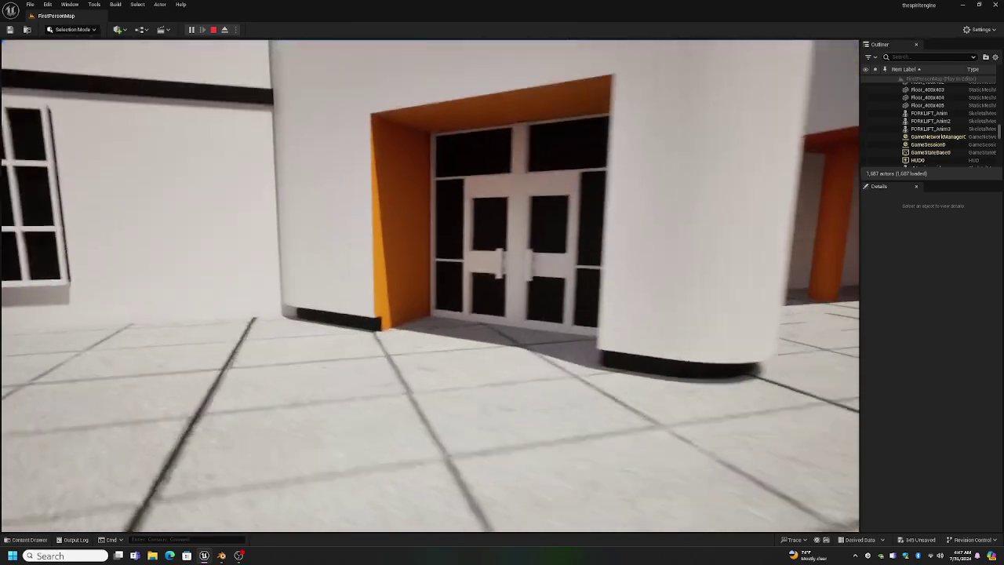
key(w)
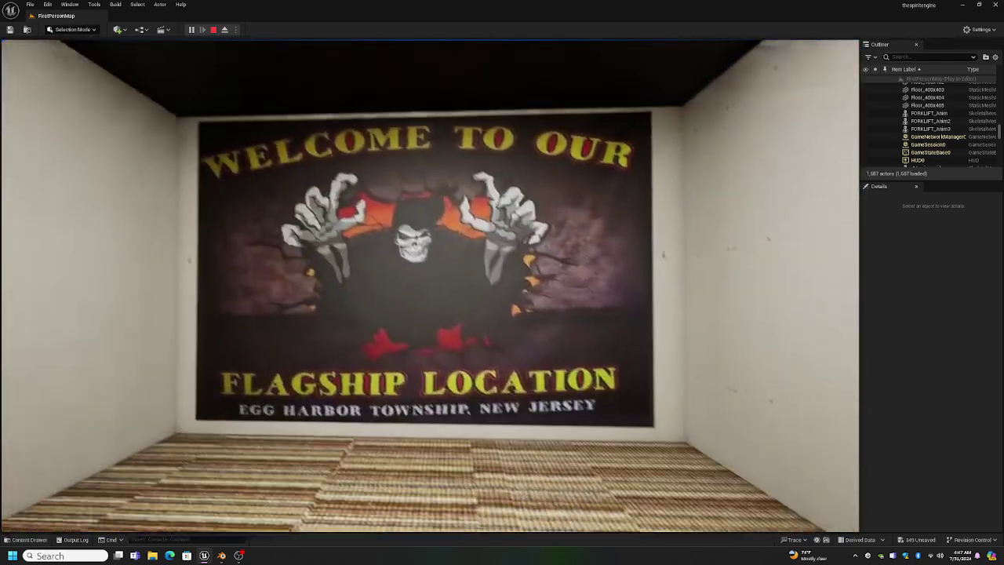
Step: Head left past the windmill and through the SPIRIT gate toward the silo
key(w)
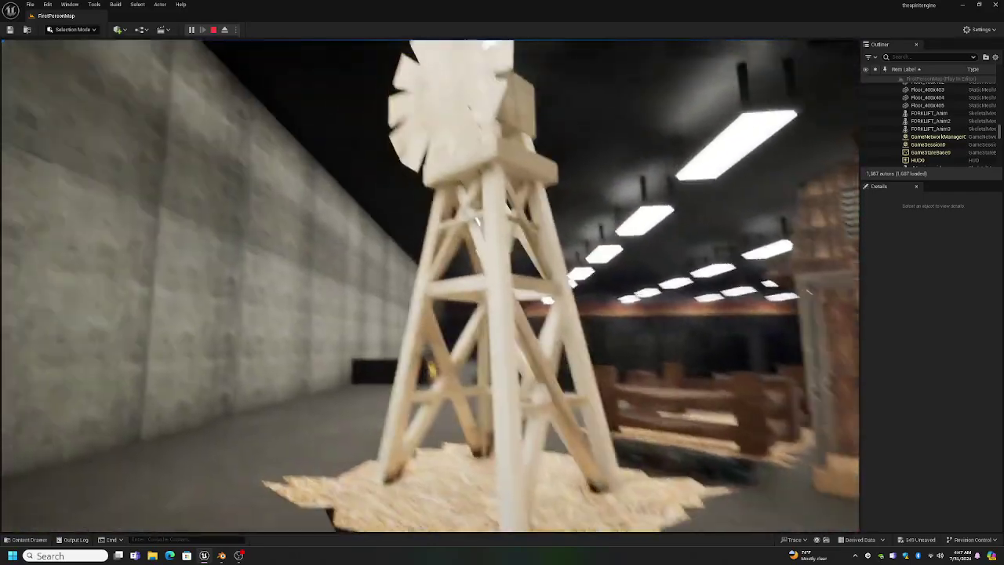
key(w)
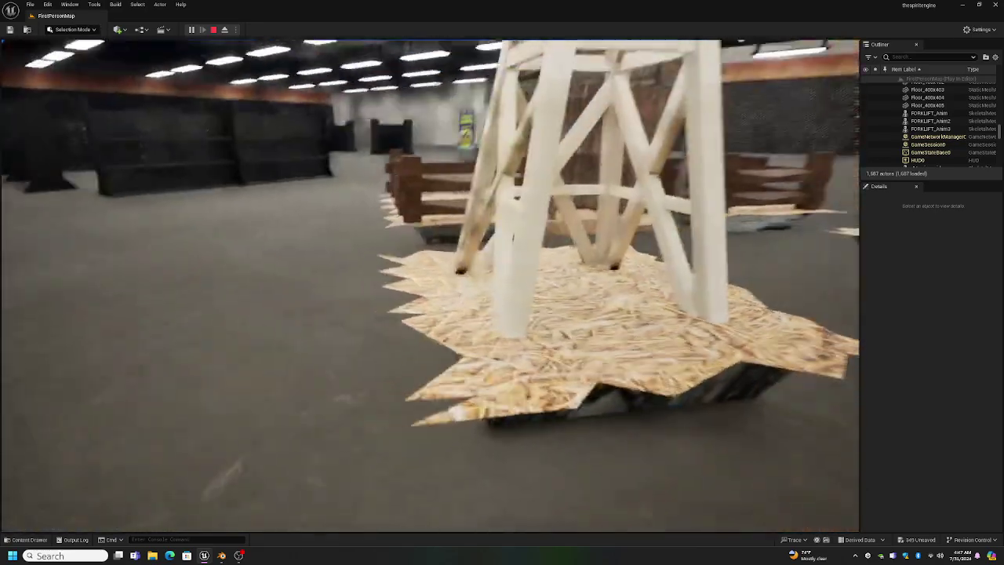
key(w)
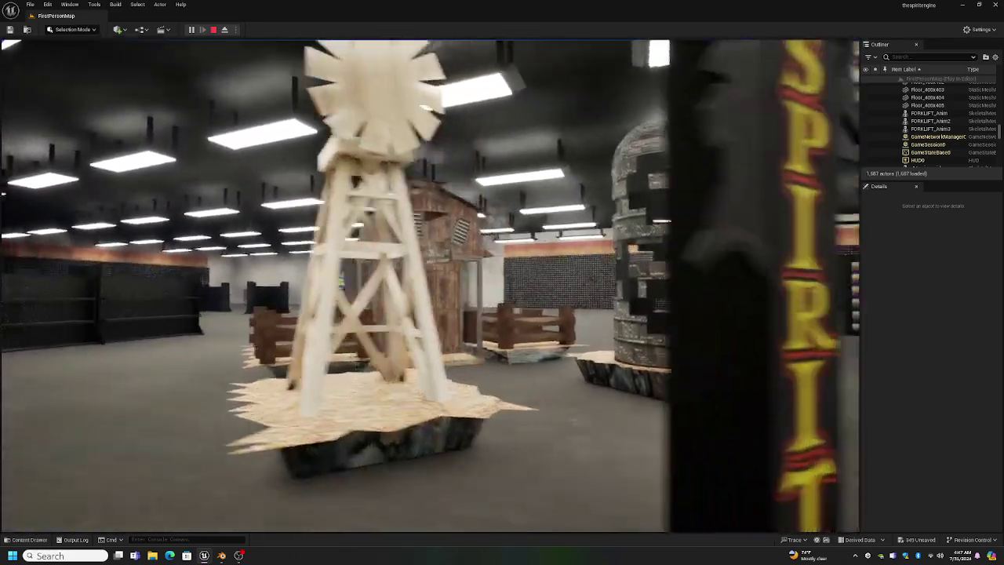
key(w)
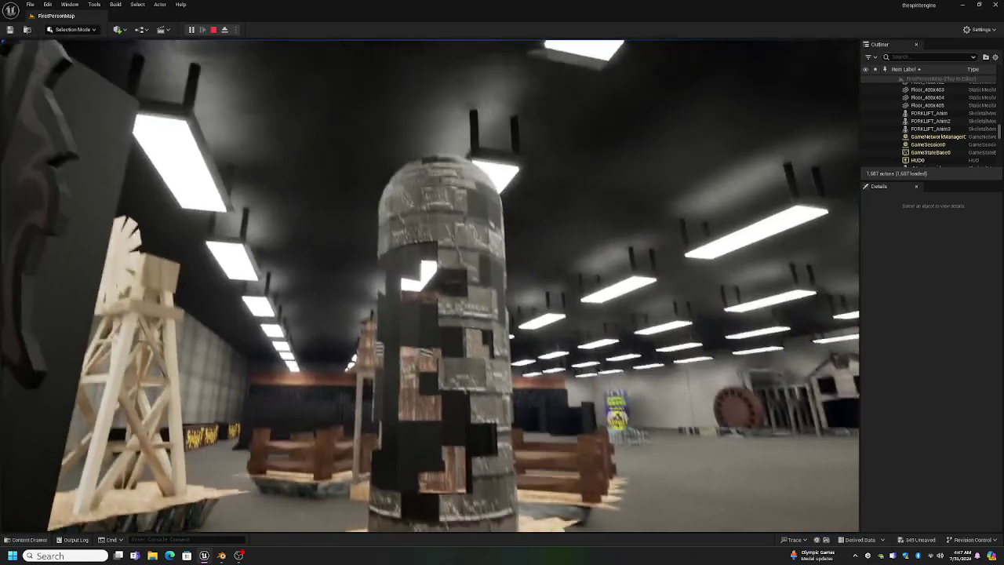
Step: Go around the silo, under the Spirit Valley Farms barn sign, and on to the fenced pen
key(w)
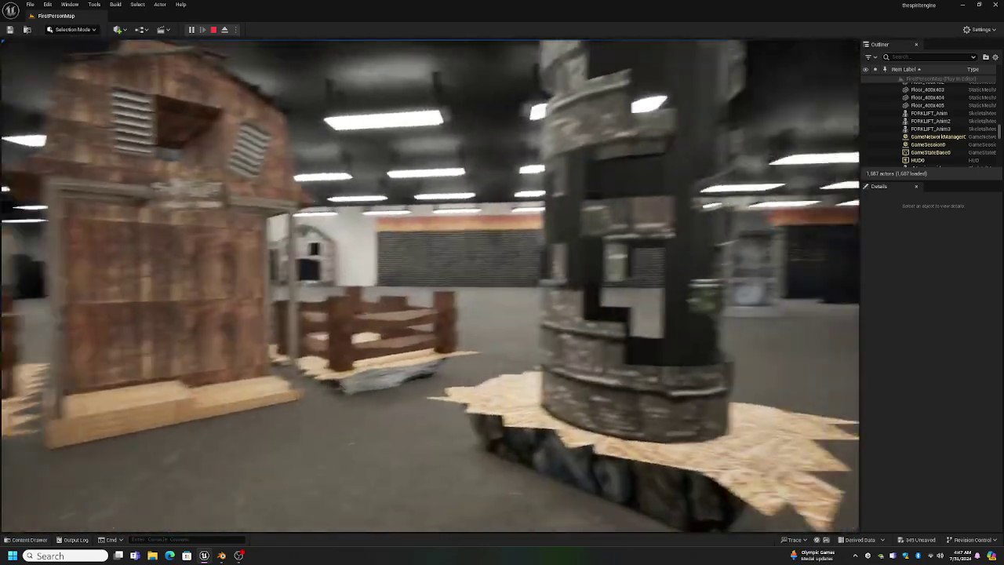
key(w)
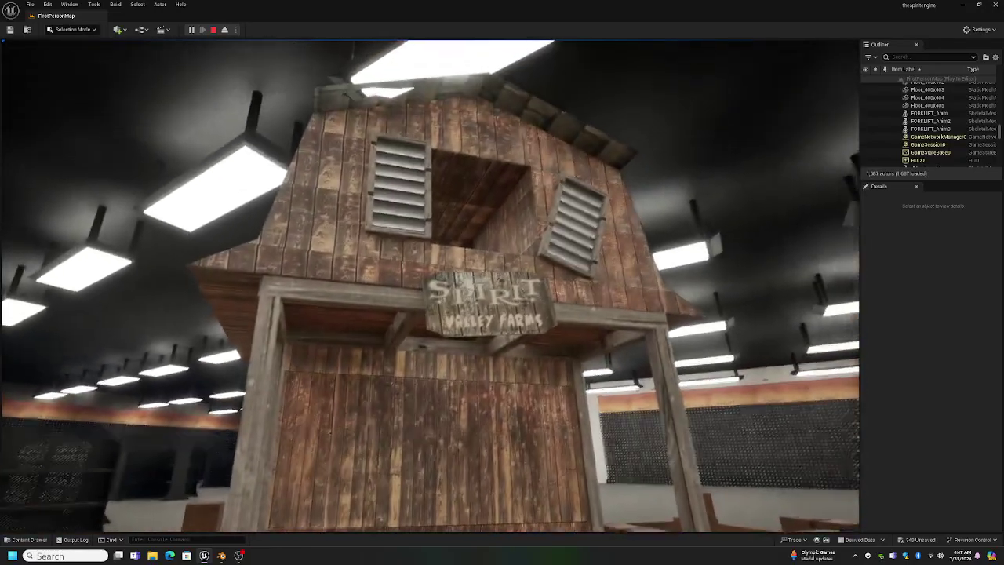
key(w)
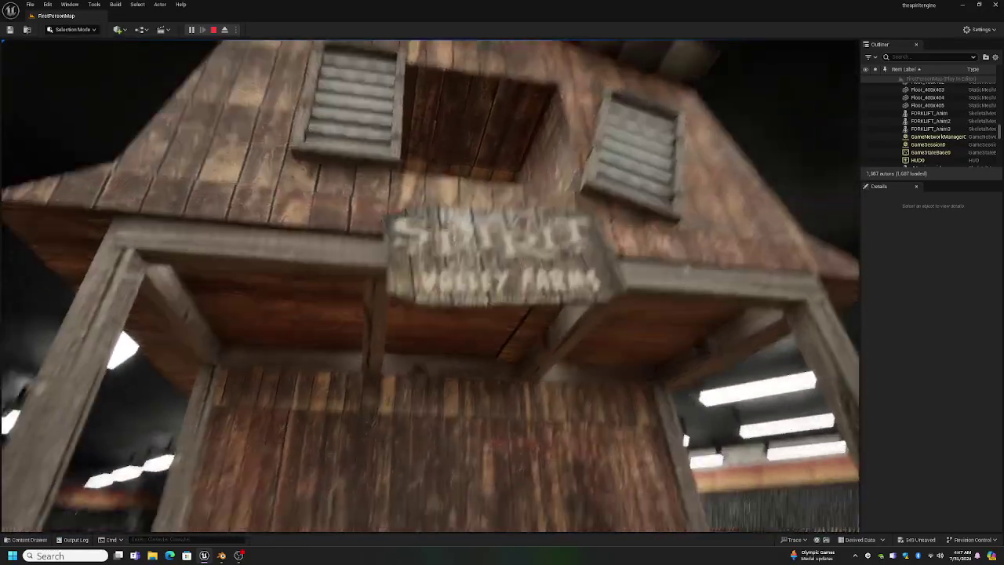
key(w)
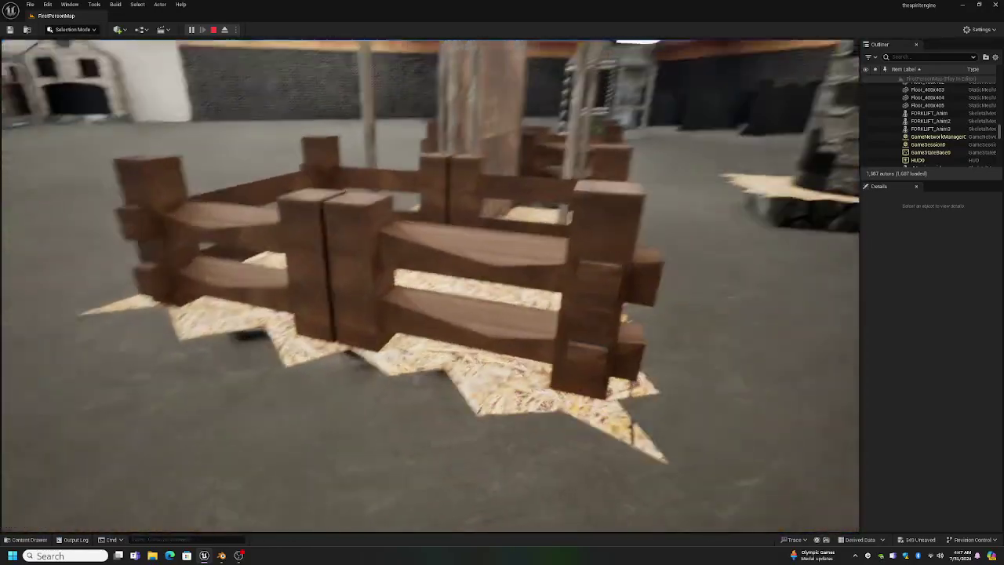
key(w)
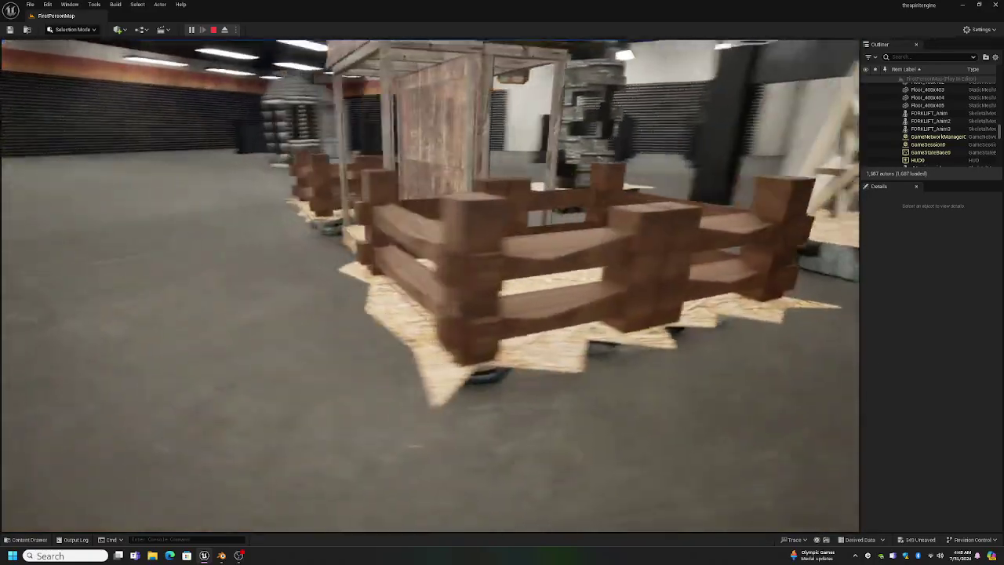
key(w)
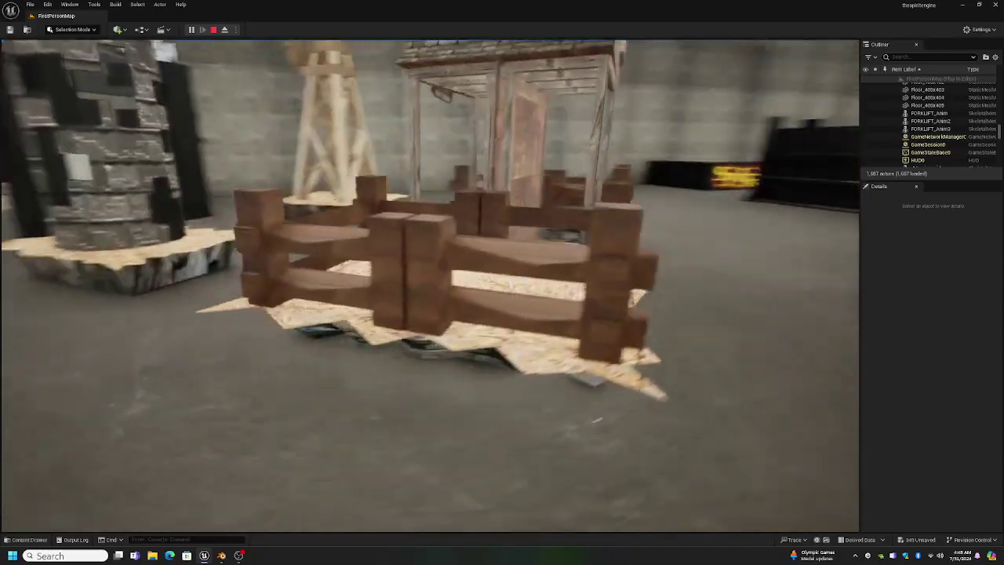
Step: Circle and enter the red-panelled booth, passing its mossy stone pillar, corner and door frame
key(w)
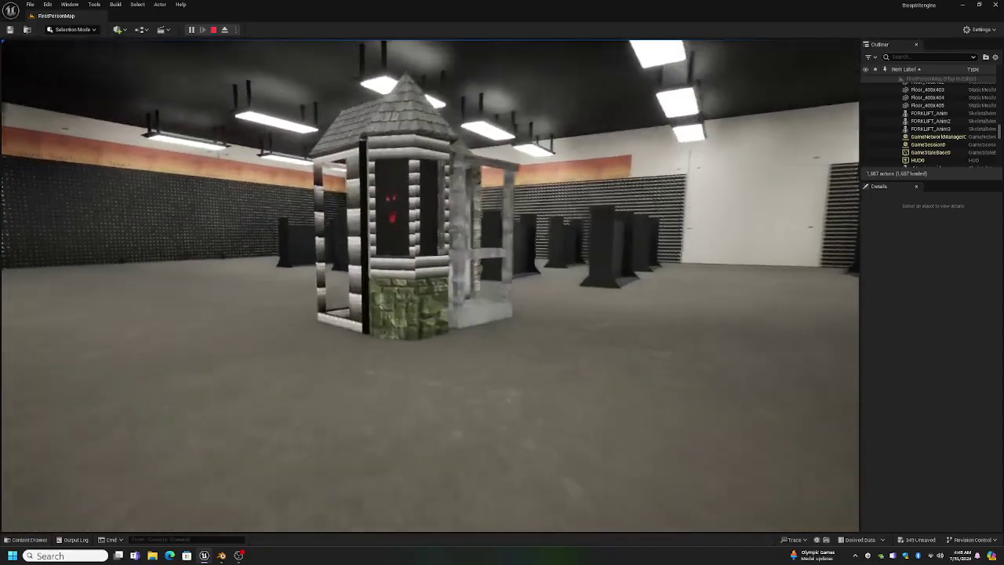
key(a)
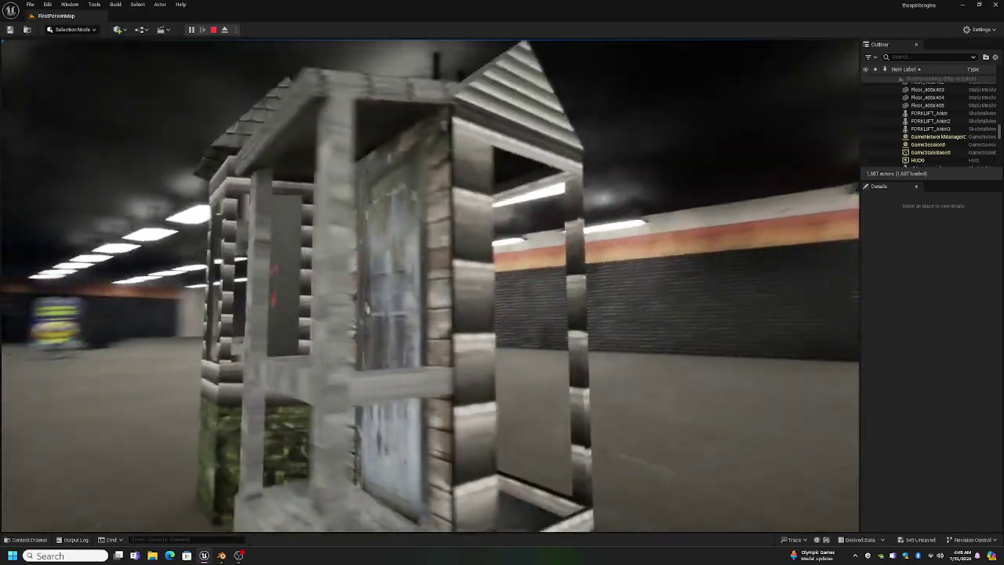
key(w)
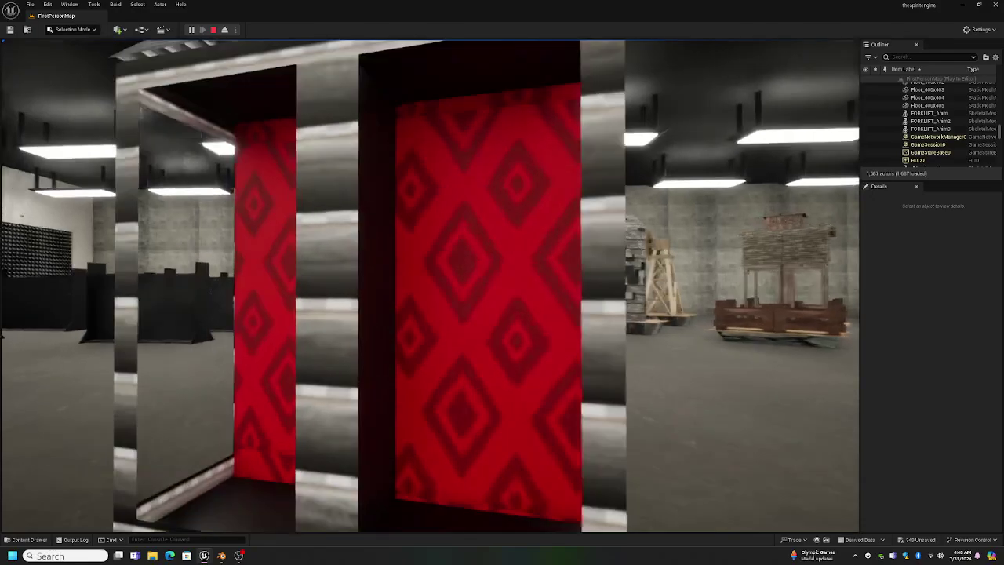
key(s)
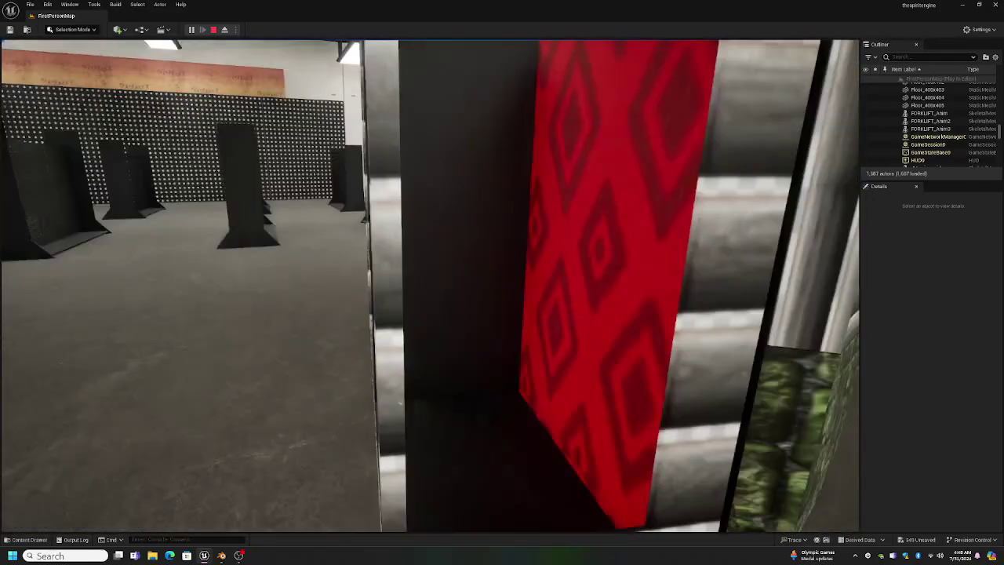
key(d)
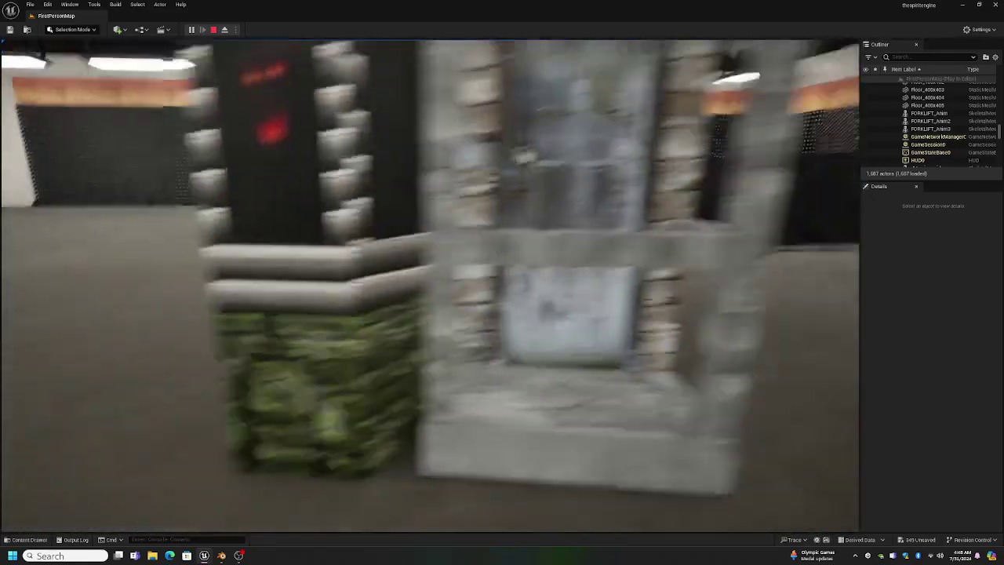
key(s)
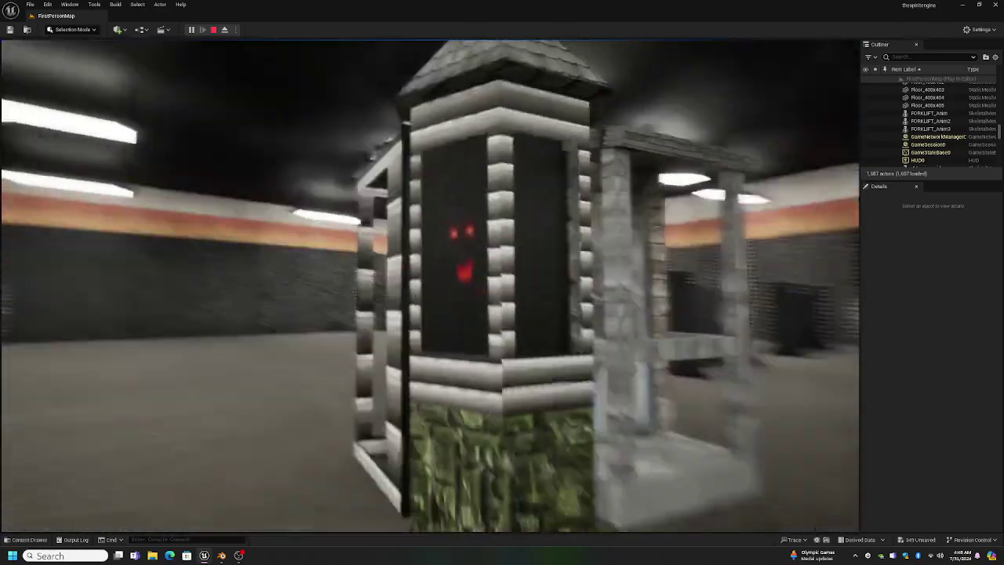
key(w)
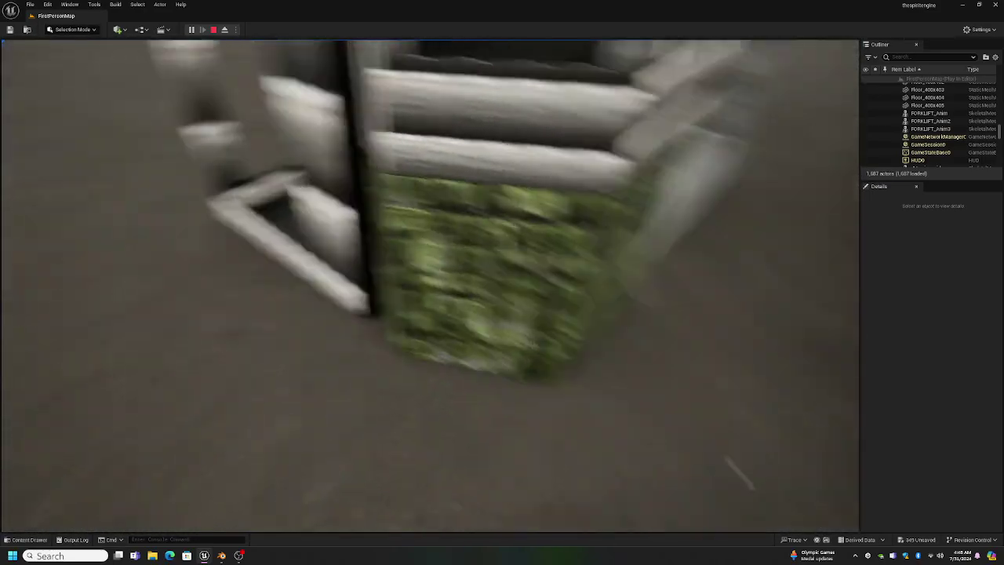
key(w)
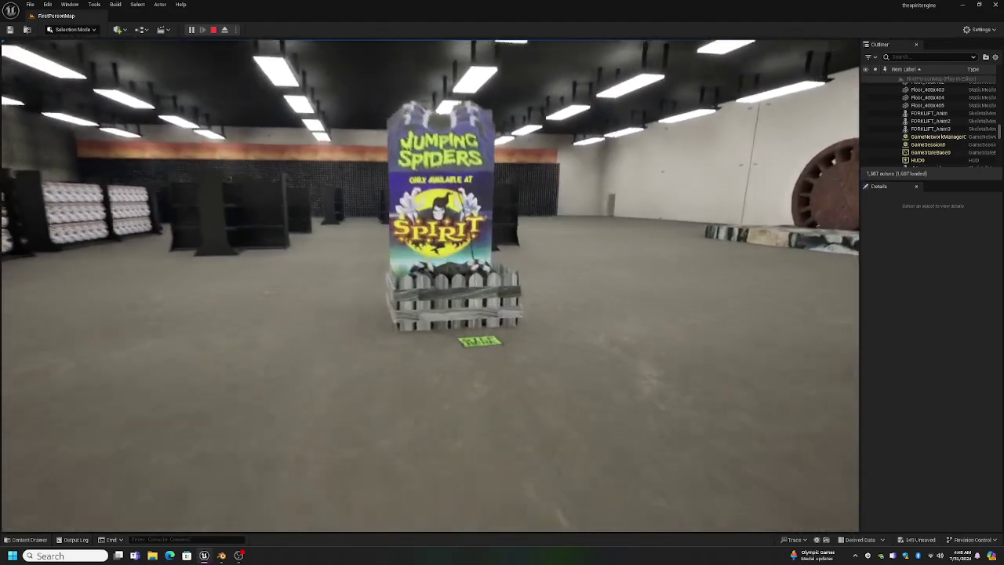
Step: Approach the Spirit booth's Jumping Spiders display, look up at it, and circle around it
key(s)
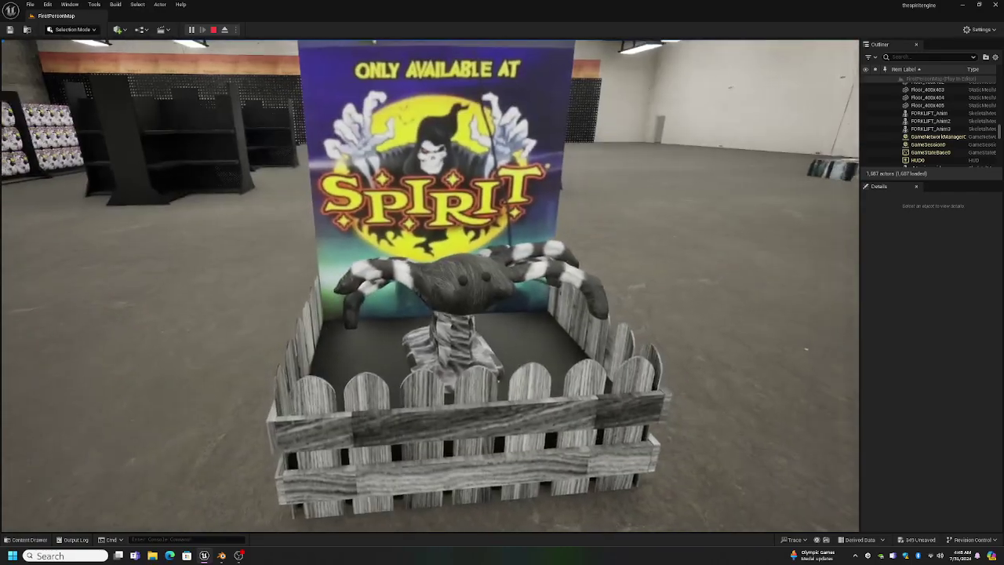
key(w)
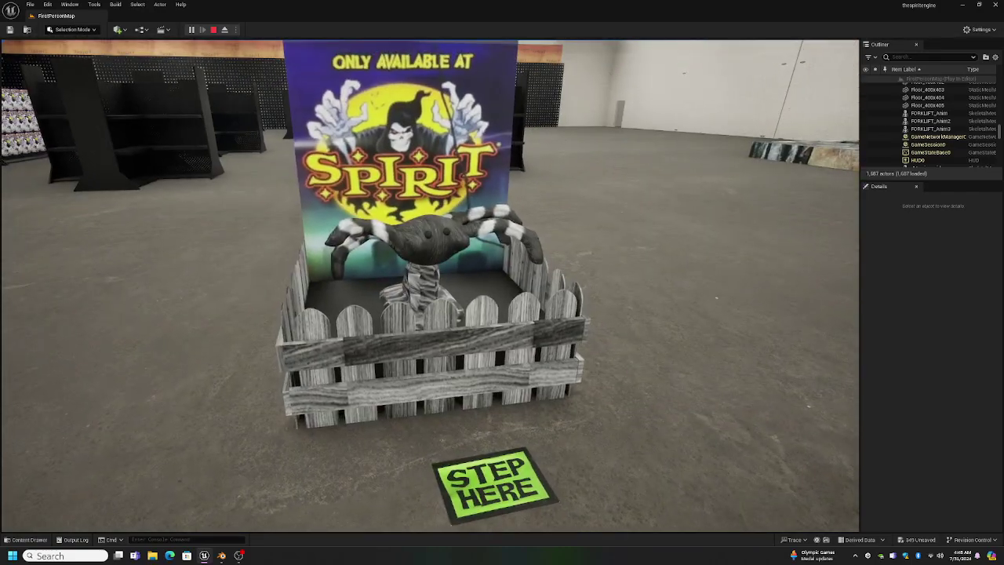
key(w)
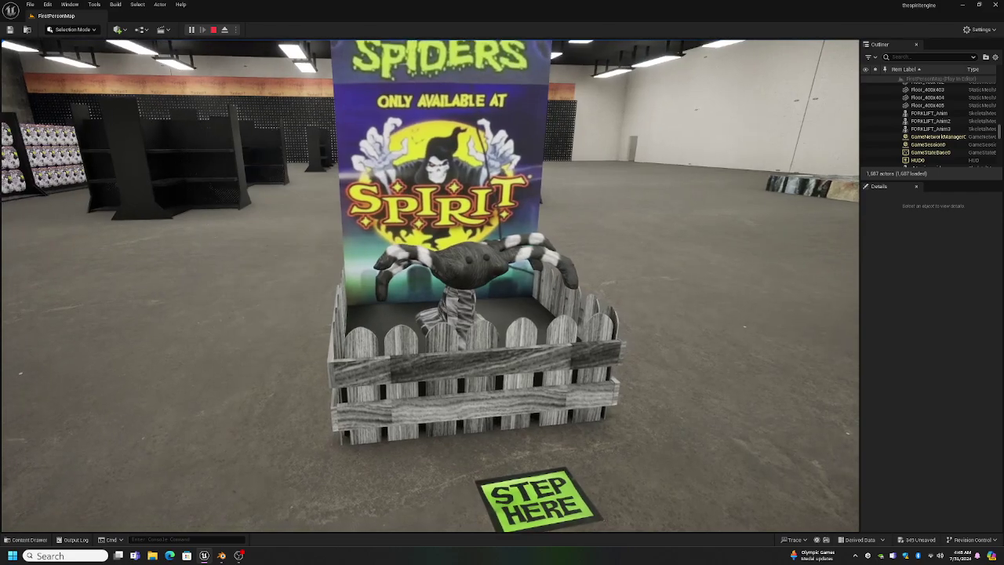
key(a)
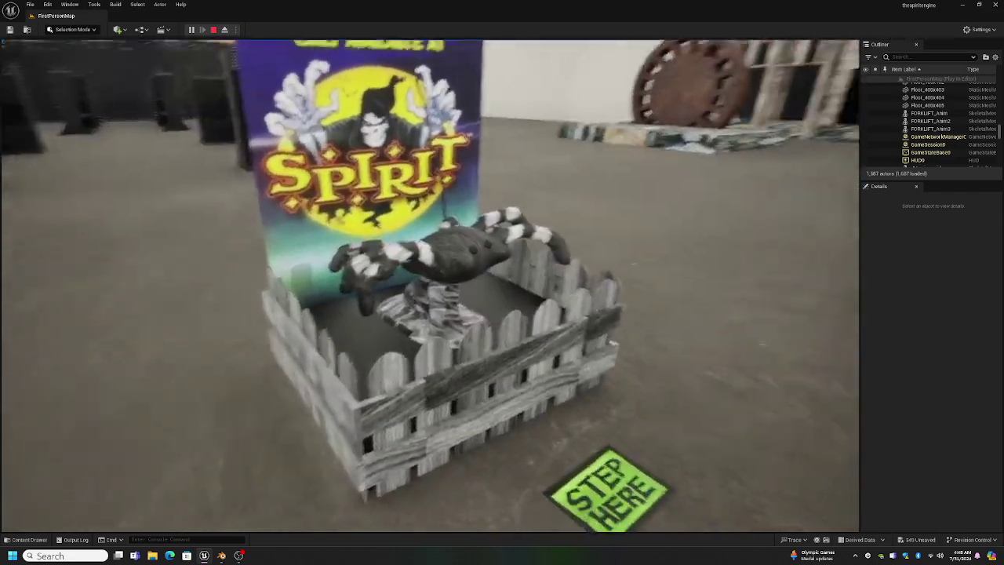
key(d)
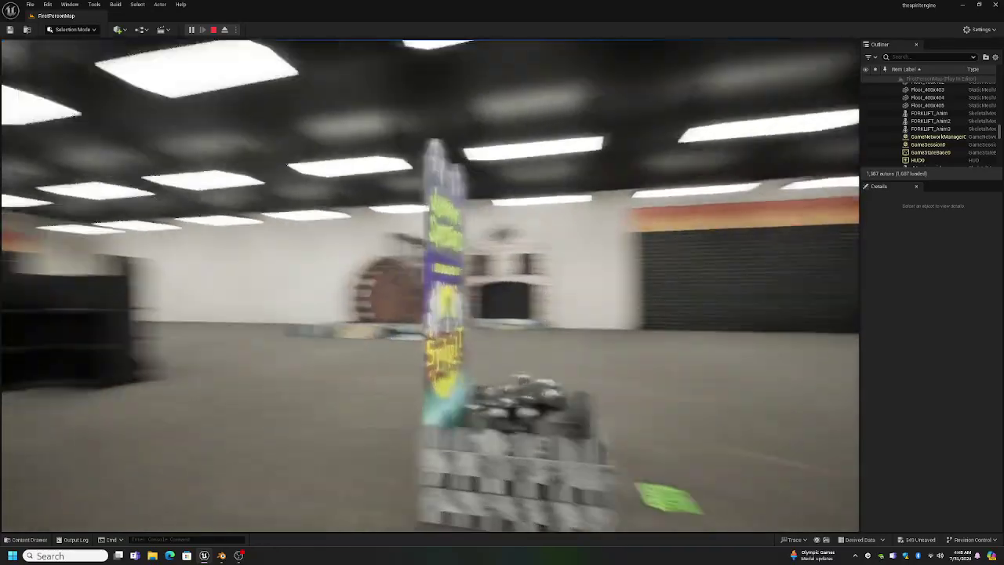
key(s)
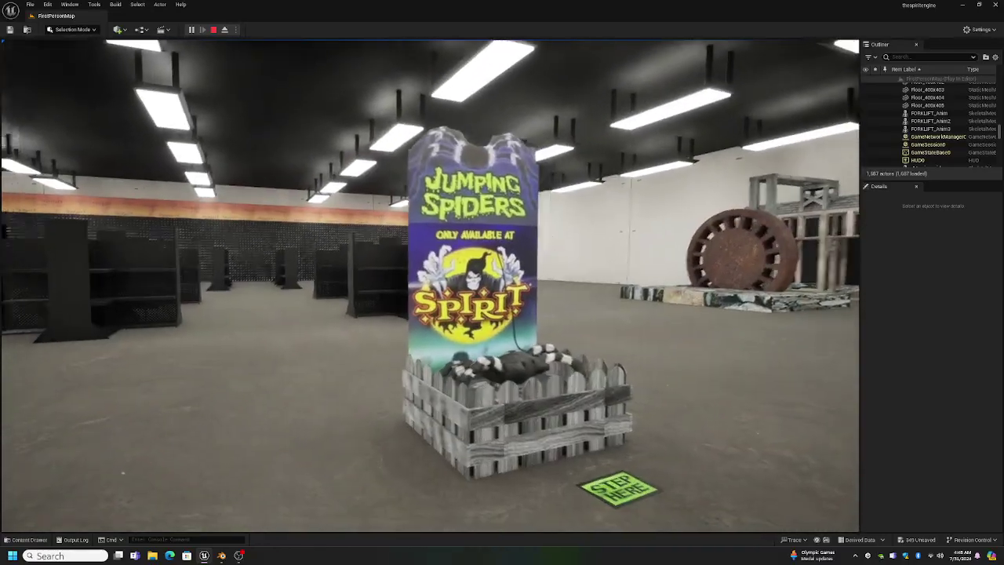
mouse_move(502, 283)
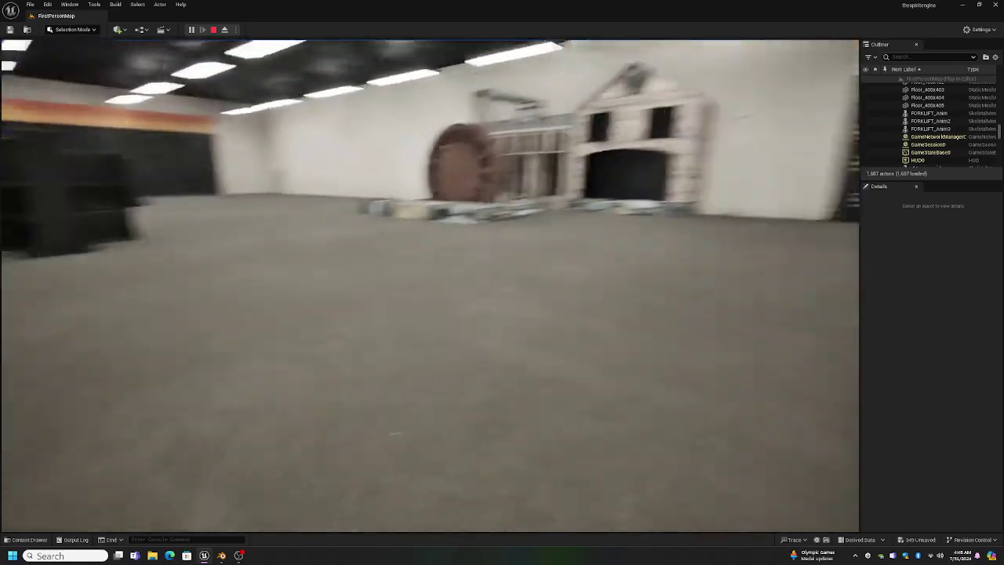
Step: Walk between the rusty wheel and the wooden house, along its facade and onto the stone platform
key(w)
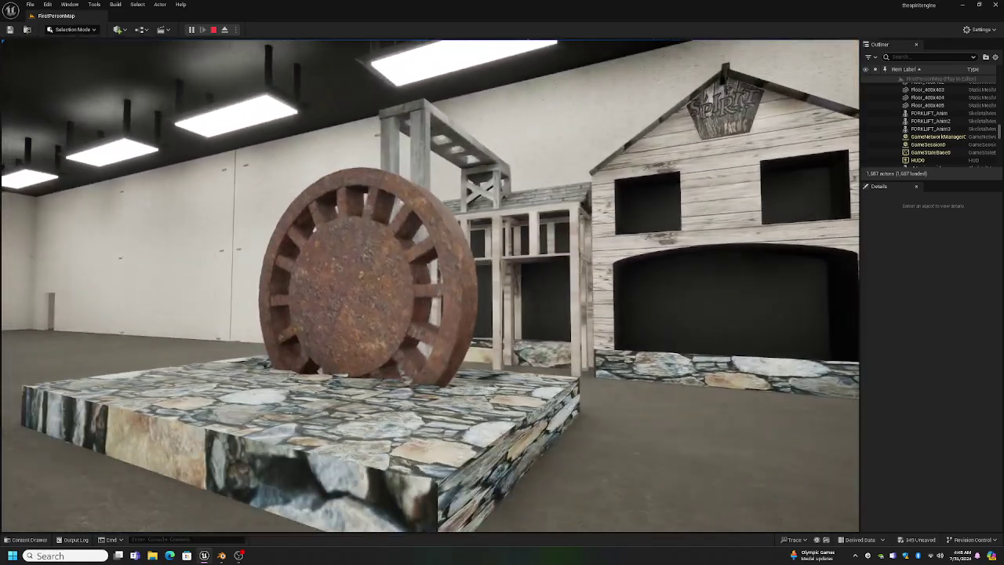
key(w)
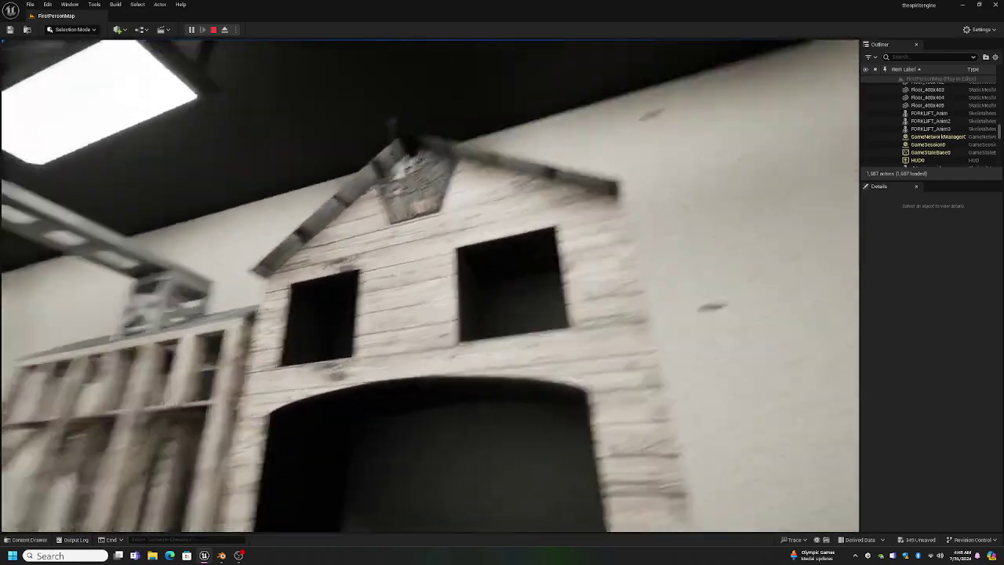
key(w)
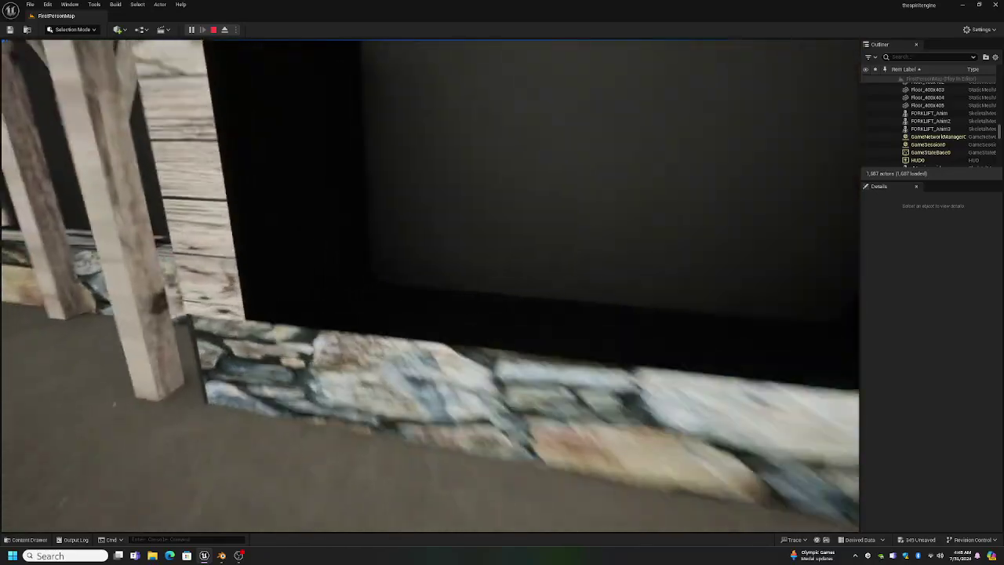
key(w)
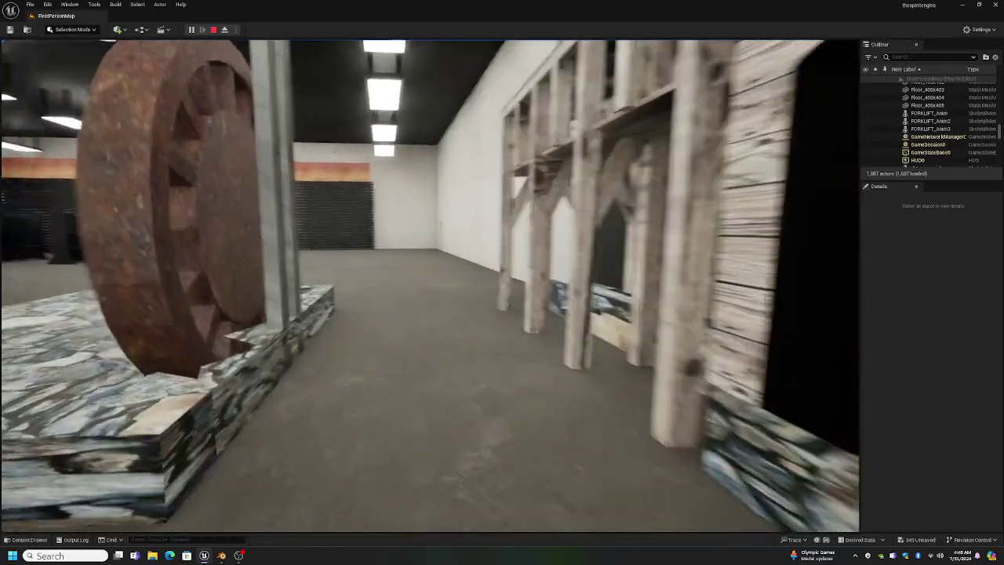
key(w)
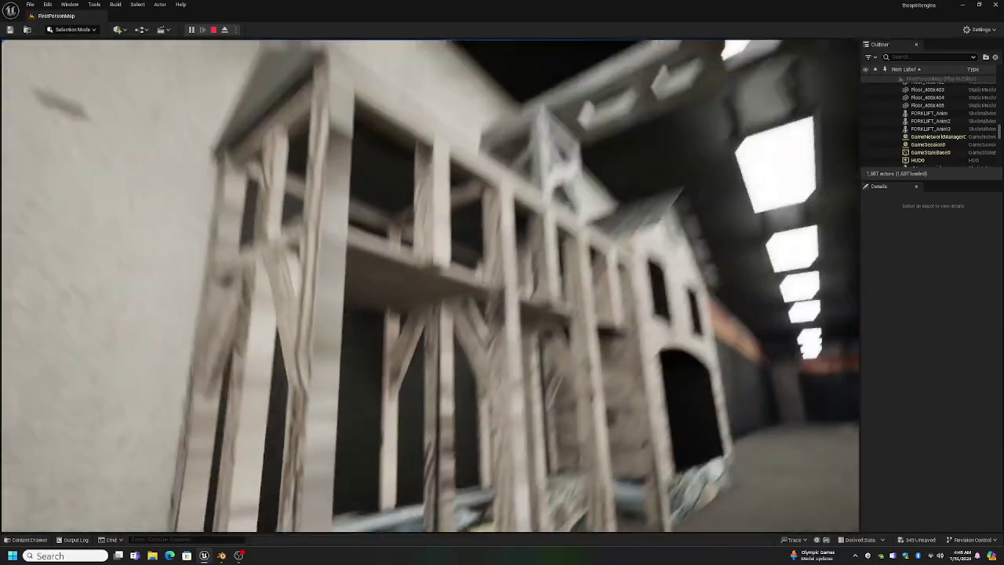
key(w)
key(w)
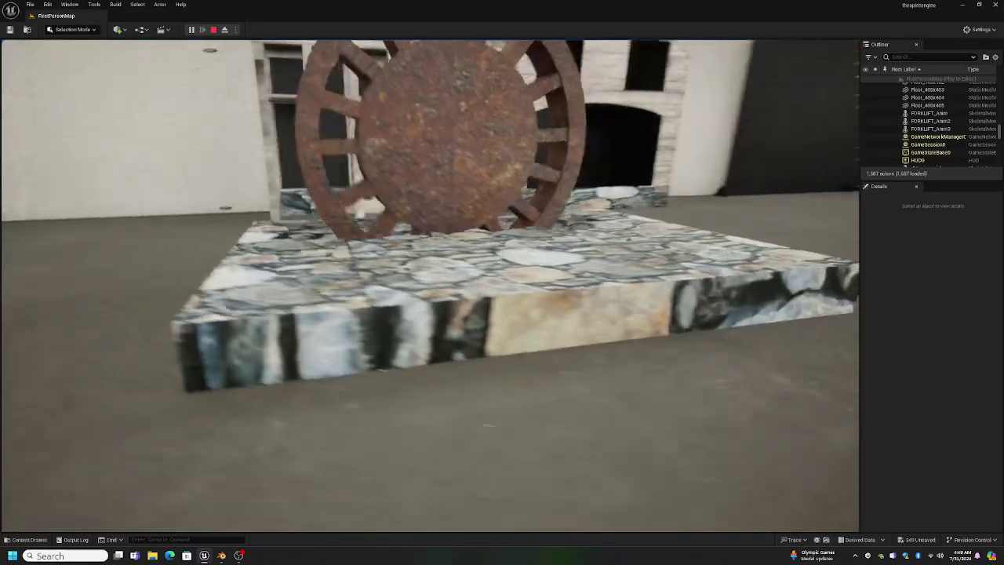
key(w)
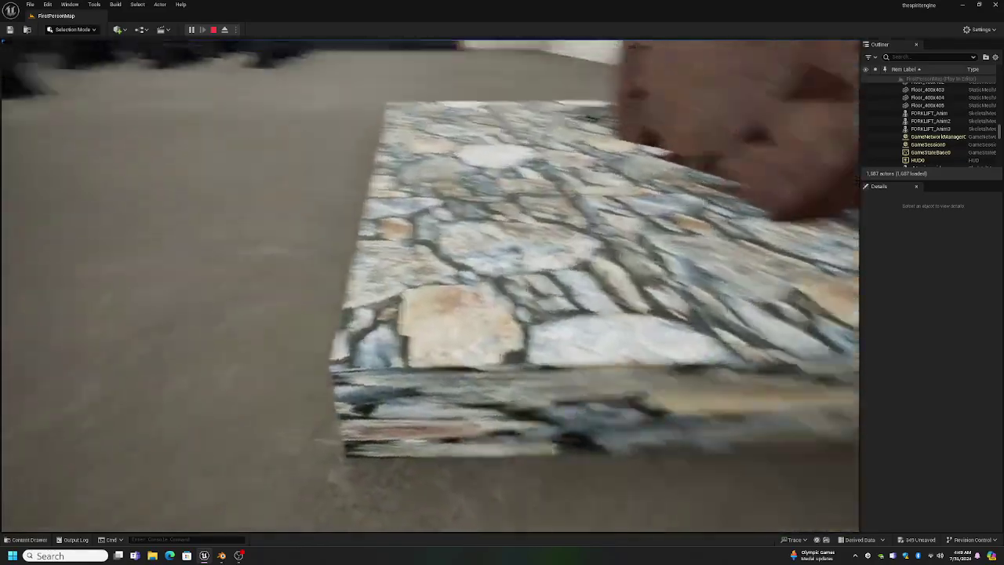
Step: Circle the wooden house to see its side wall and roof sign, then approach the scaffold
key(s)
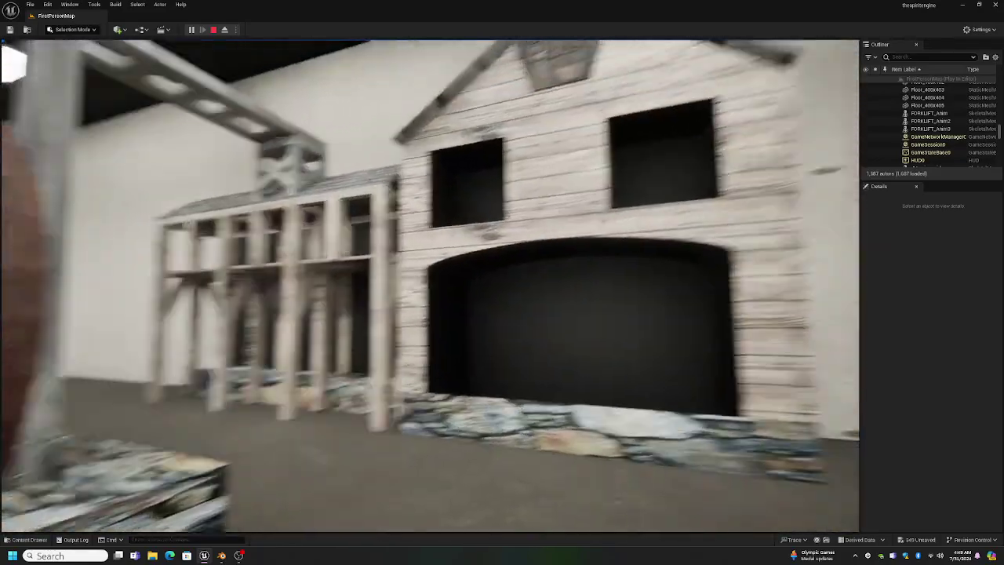
key(w)
key(d)
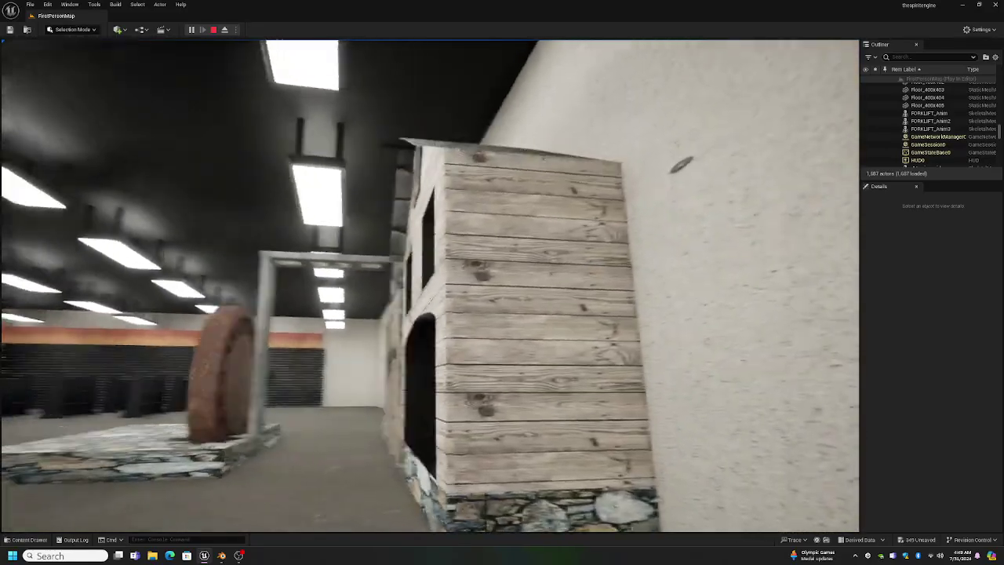
key(a)
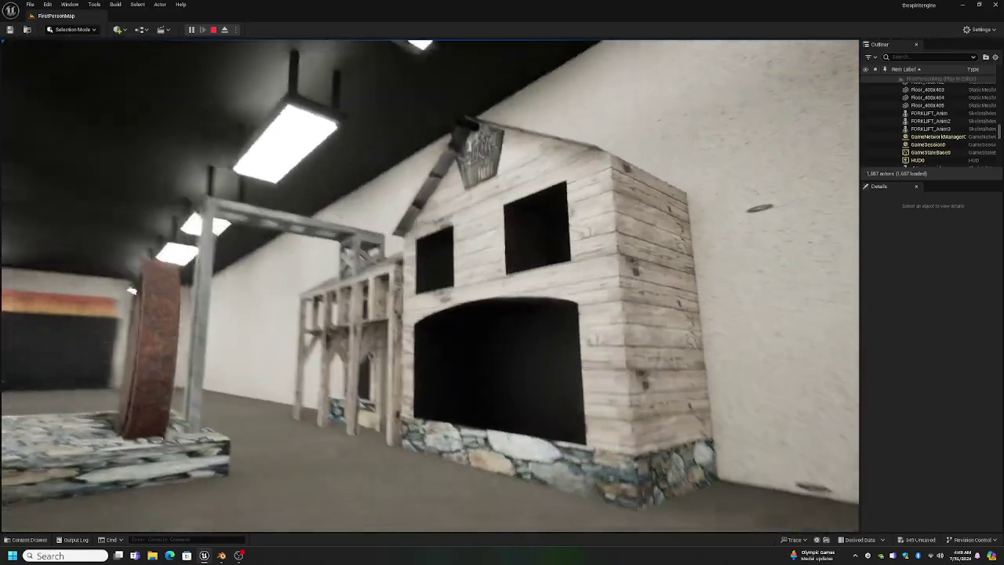
key(w)
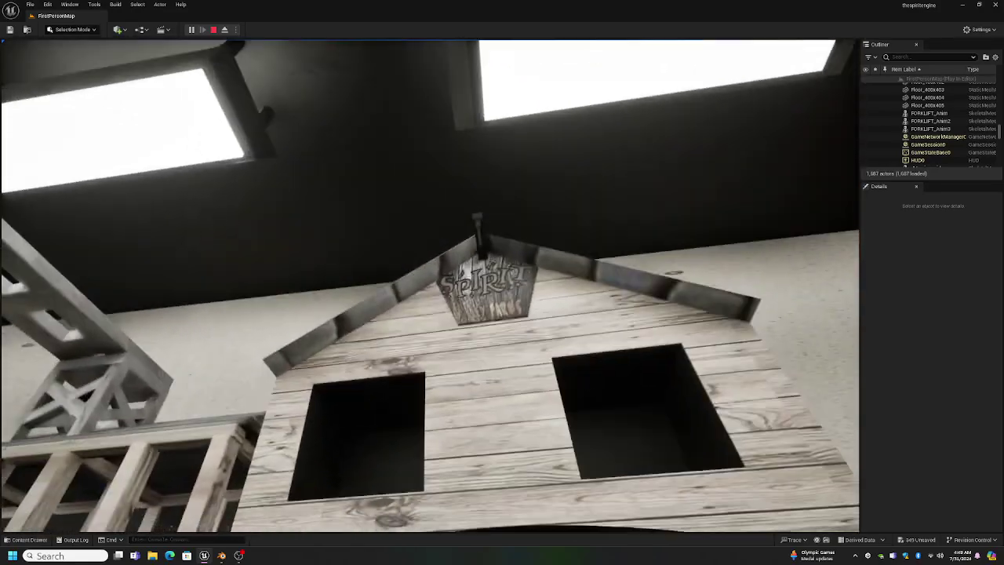
key(s)
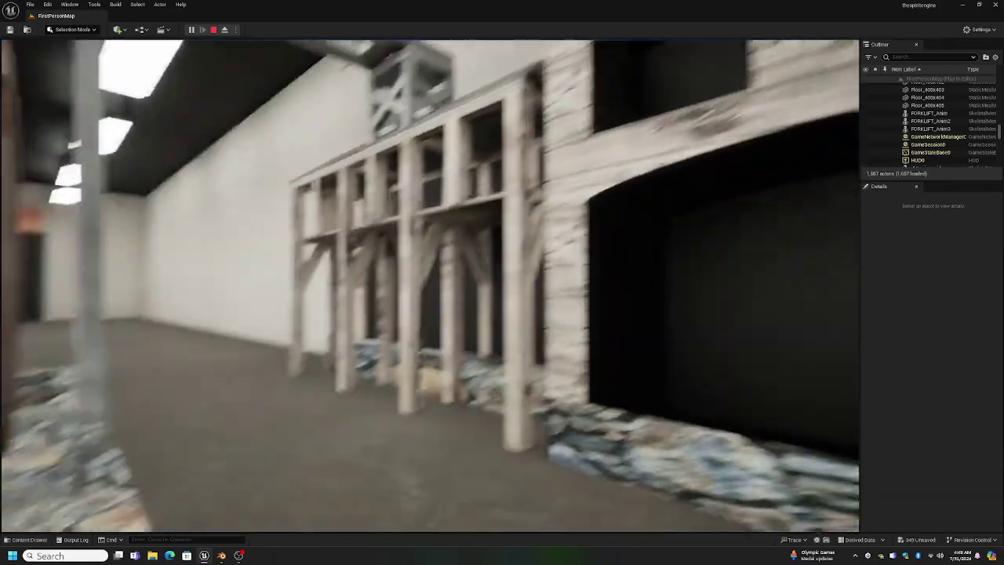
key(w)
key(s)
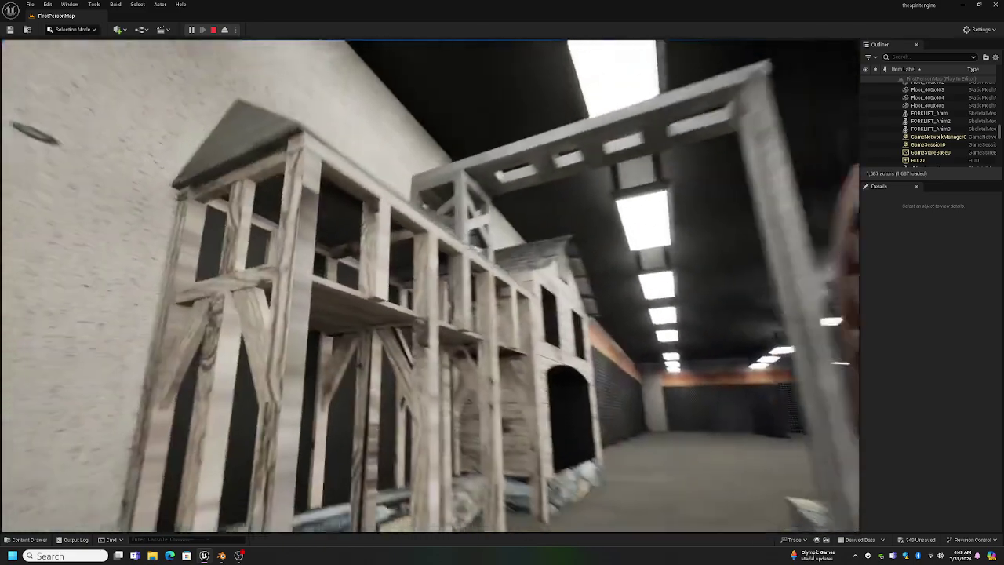
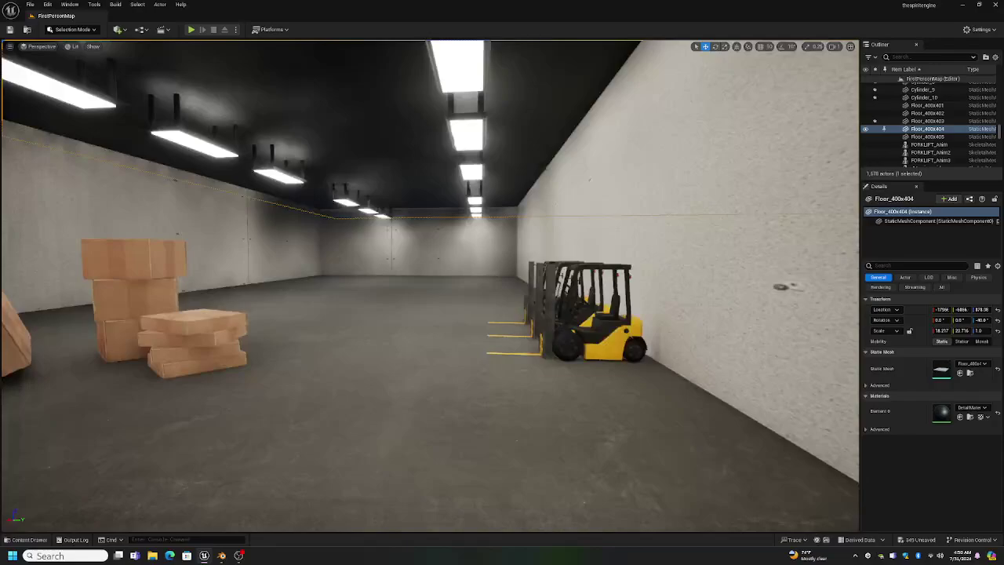
Step: Fly the camera past the perforated wall to a close view of the wooden house prop
right_drag(430, 286, 429, 287)
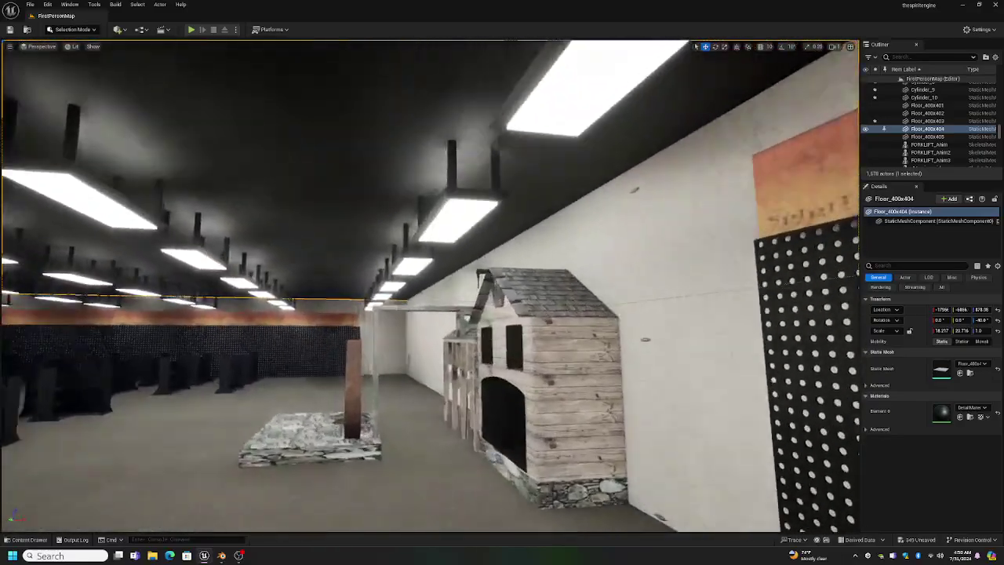
right_drag(529, 206, 528, 206)
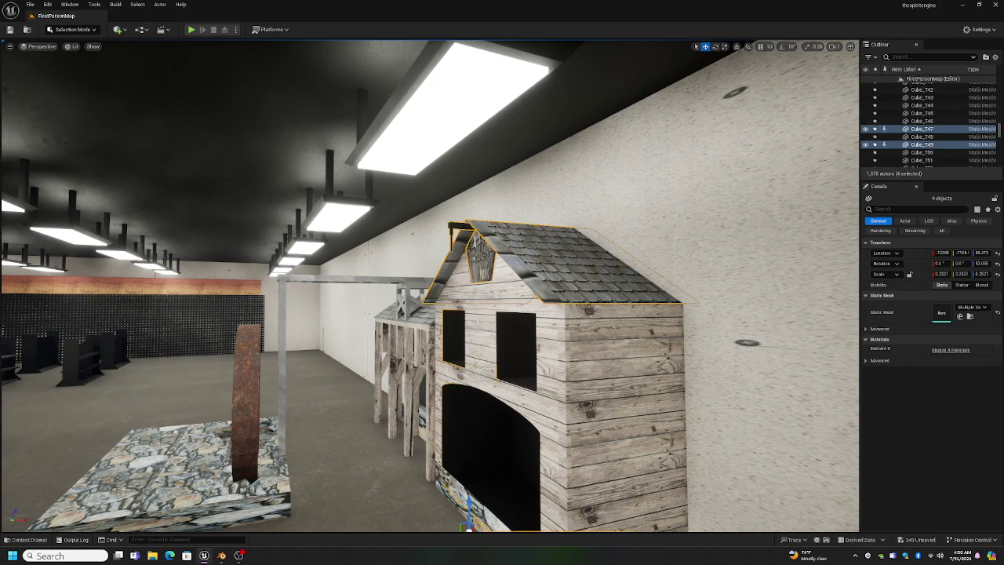
Step: Slide the selected house pieces left along the wall, then fly over to the black shelving rows
right_drag(487, 451, 487, 451)
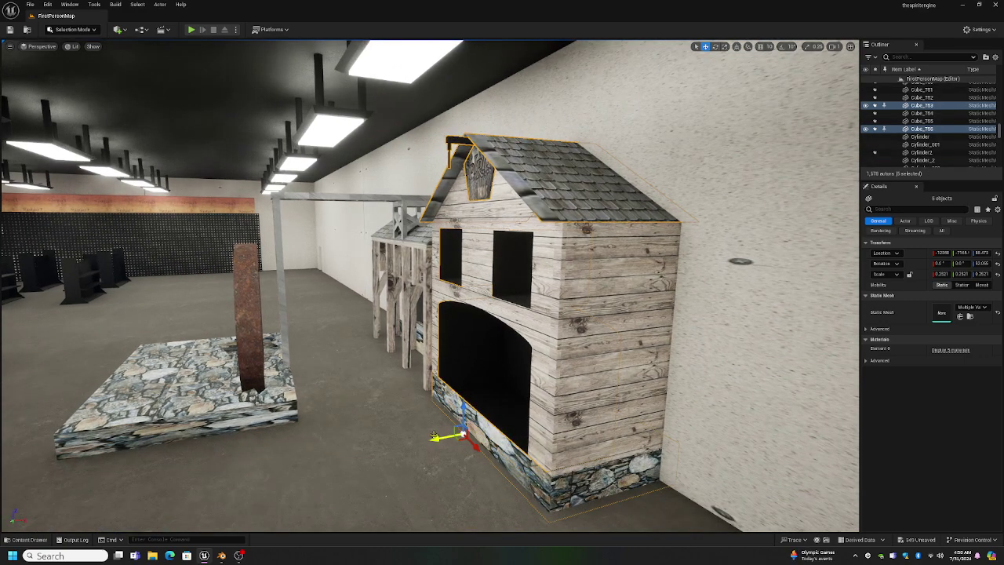
alt+drag(431, 436, 463, 433)
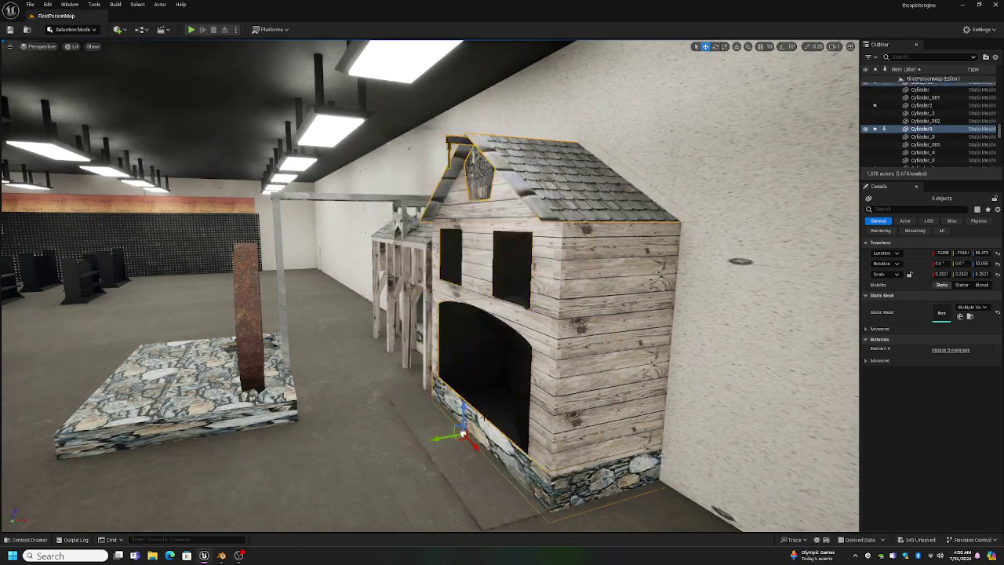
mouse_move(433, 437)
mouse_down()
mouse_move(295, 432)
mouse_move(383, 427)
mouse_move(406, 414)
mouse_up()
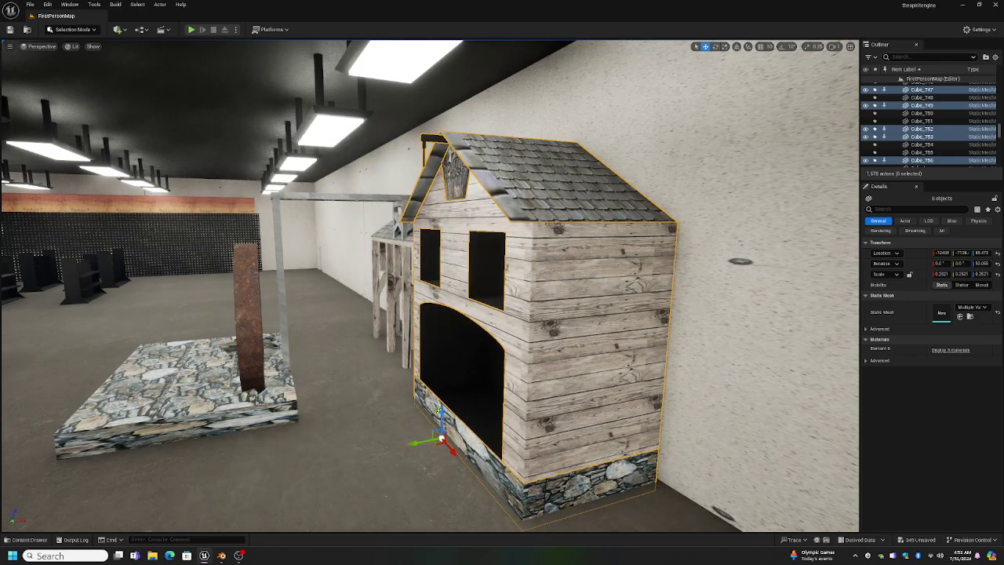
right_drag(438, 408, 438, 408)
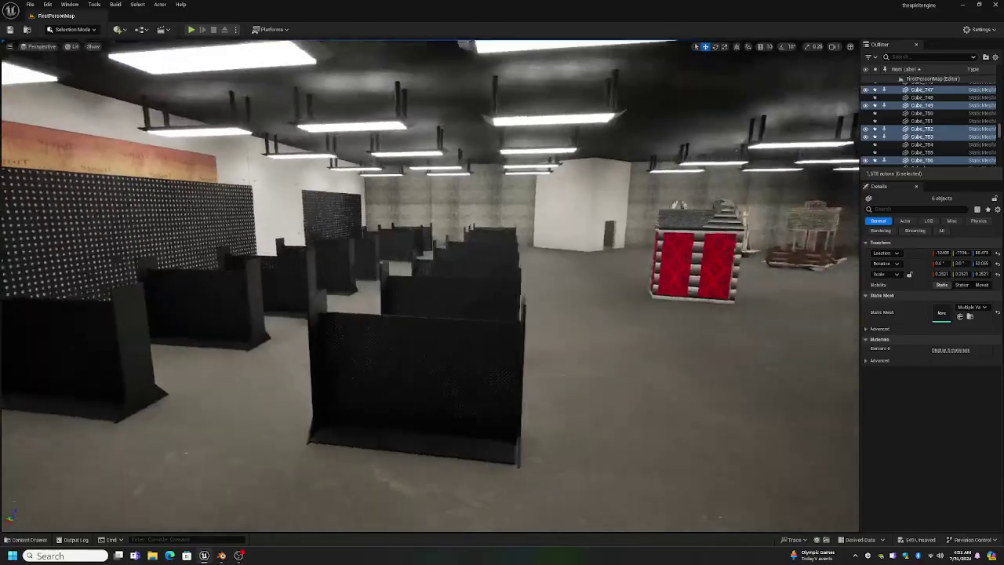
Step: Fly past the Spirit arch, through the carpeted room and pumpkin prop to the store exterior
key(w)
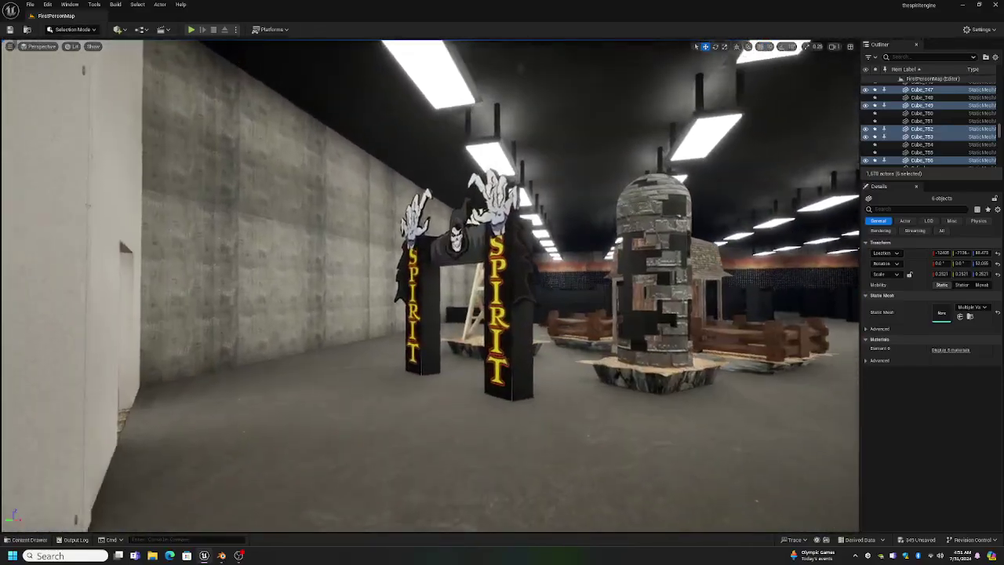
key(w)
key(w)
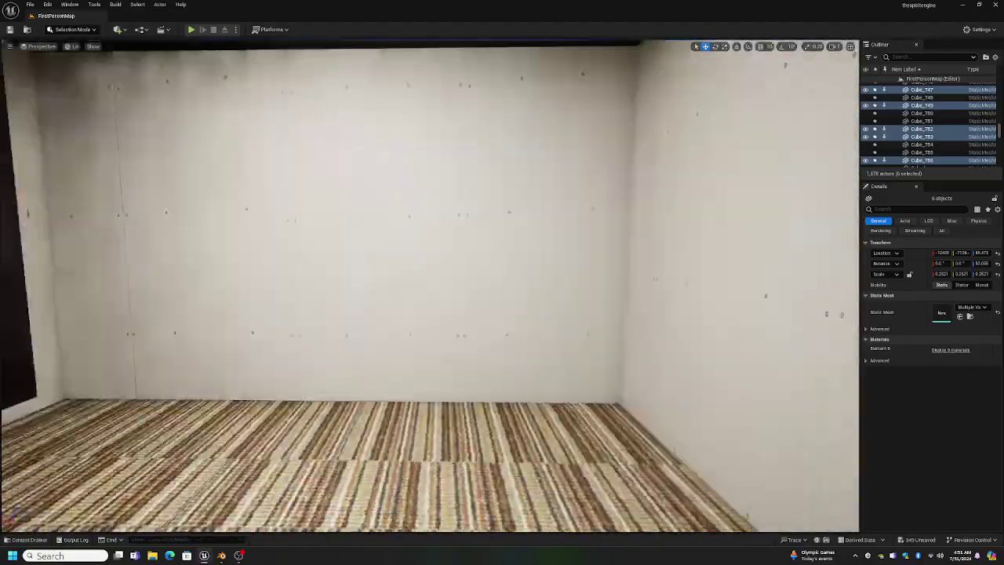
key(w)
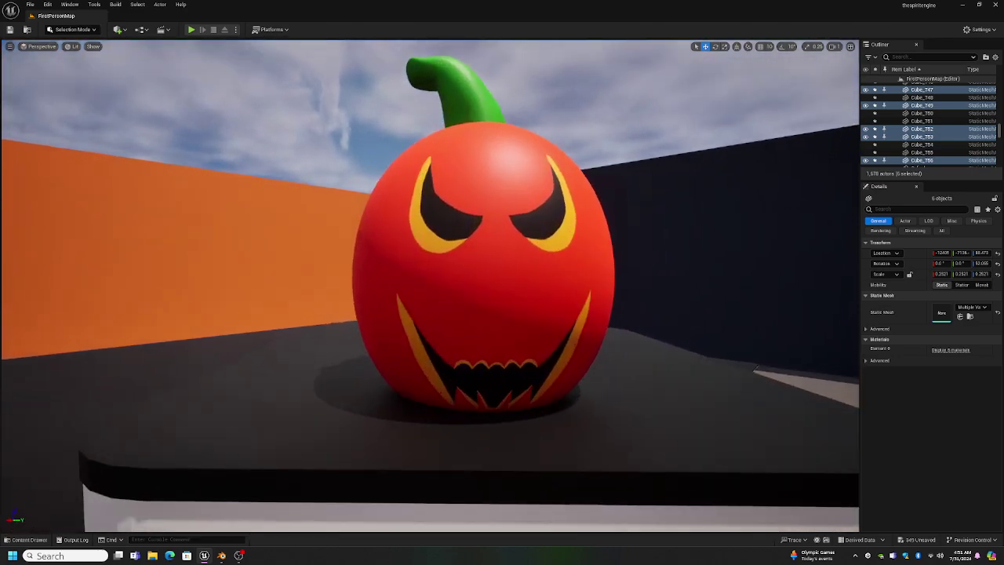
right_drag(645, 338, 646, 339)
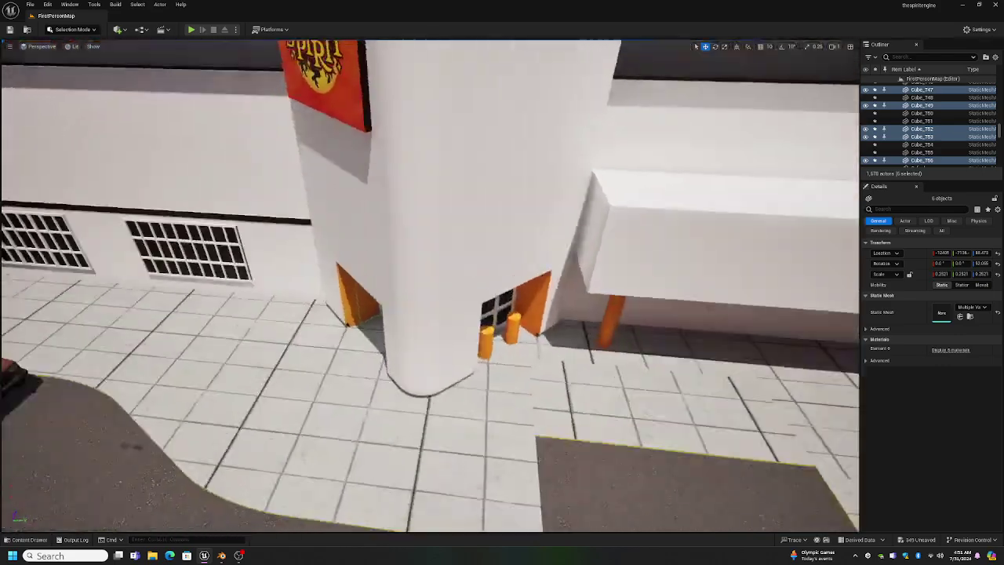